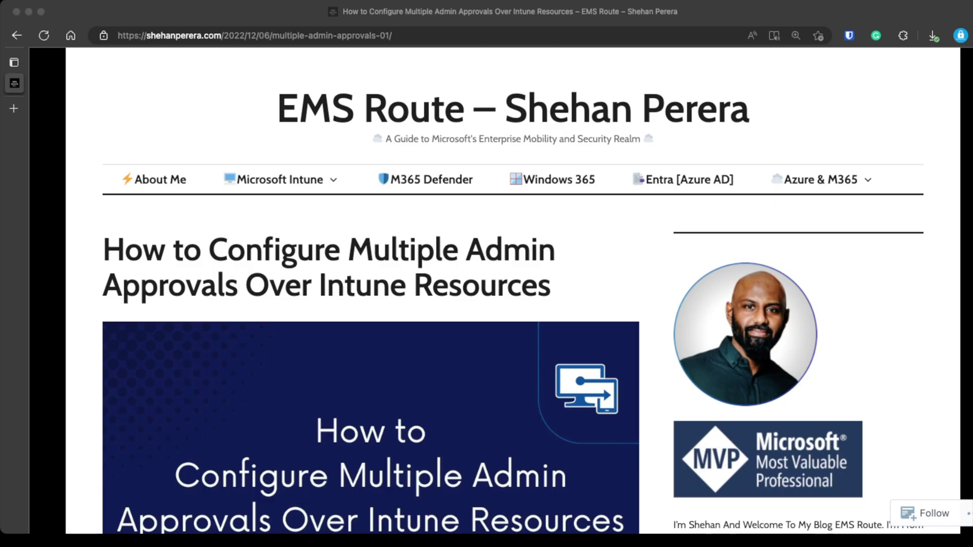
- Scroll the Multiple Admin Approvals post to its contents list and 'Who Can Create MAA Policies?' heading
scroll(513, 294, "down", 5)
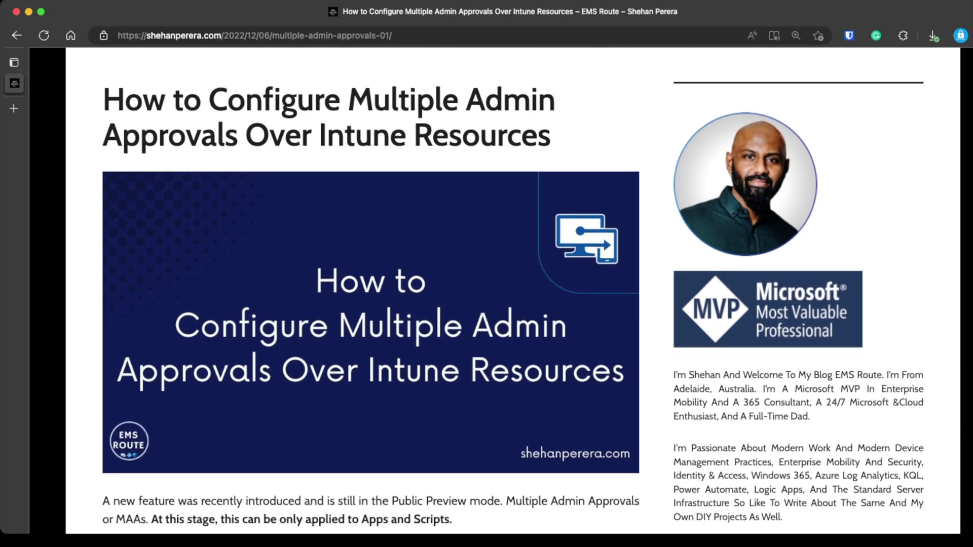
scroll(513, 294, "down", 3)
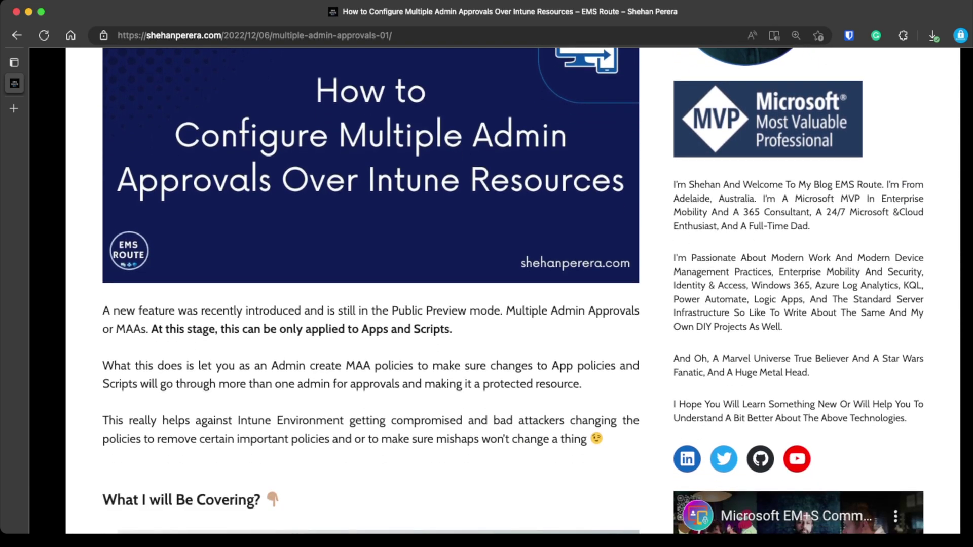
scroll(513, 294, "down", 3)
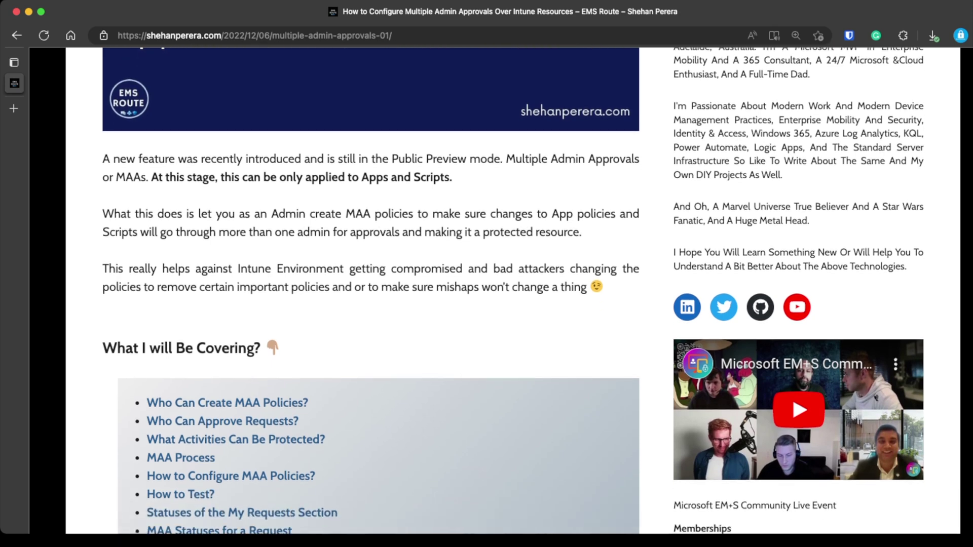
scroll(513, 294, "down", 3)
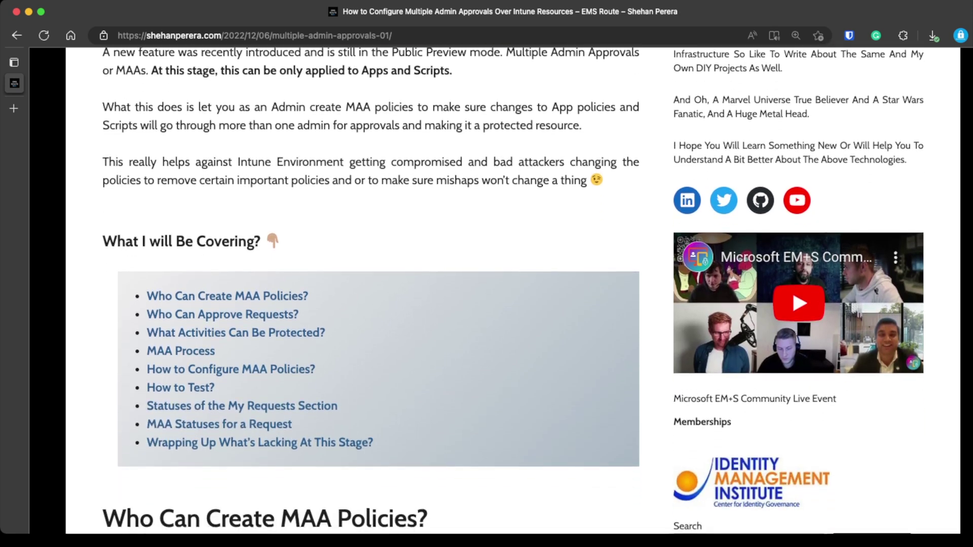
scroll(513, 294, "down", 1)
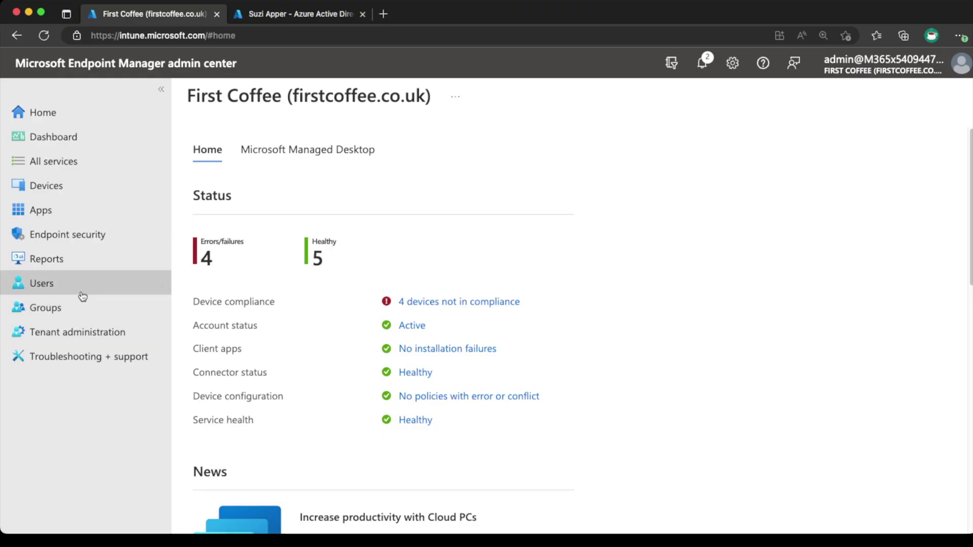
- View the Application Manager role's App Managers assignment with its members and scope
left_click(82, 333)
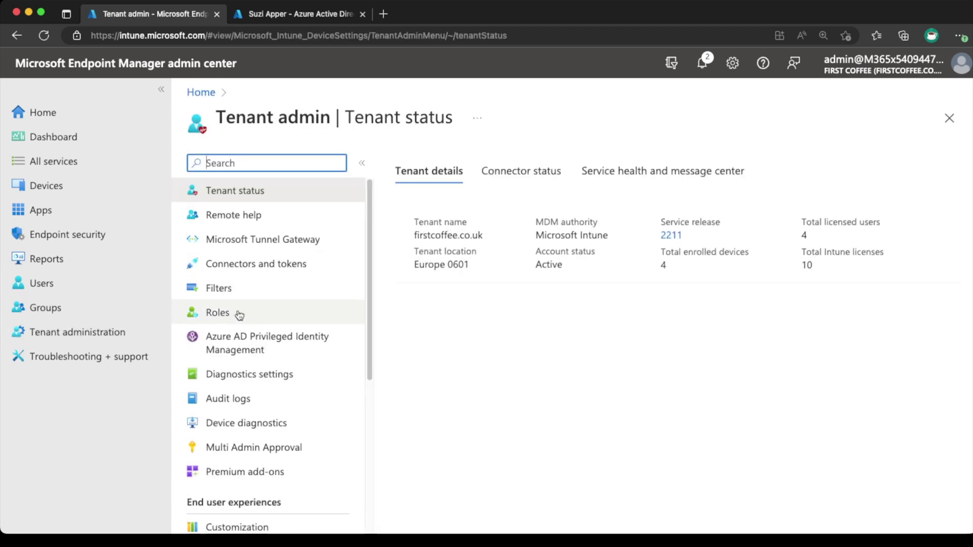
left_click(240, 314)
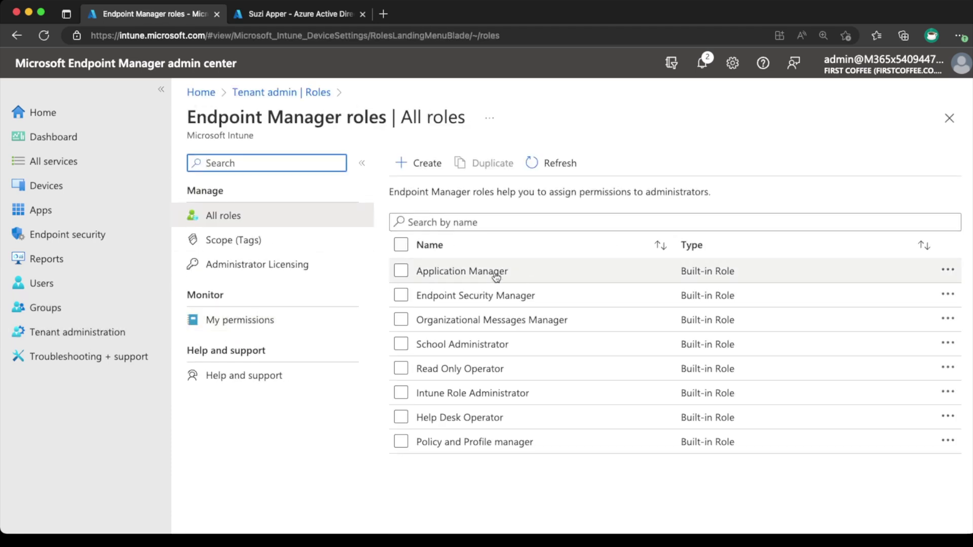
left_click(497, 276)
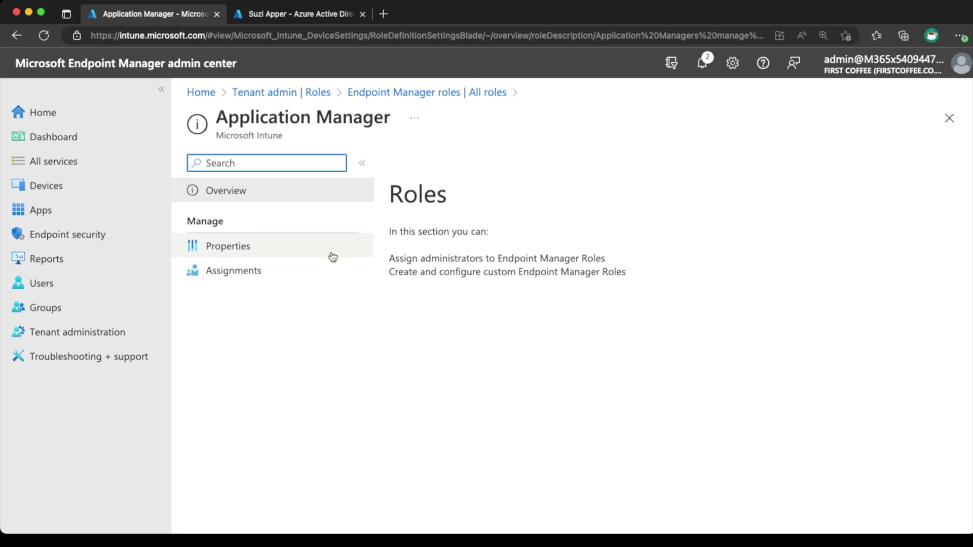
left_click(300, 271)
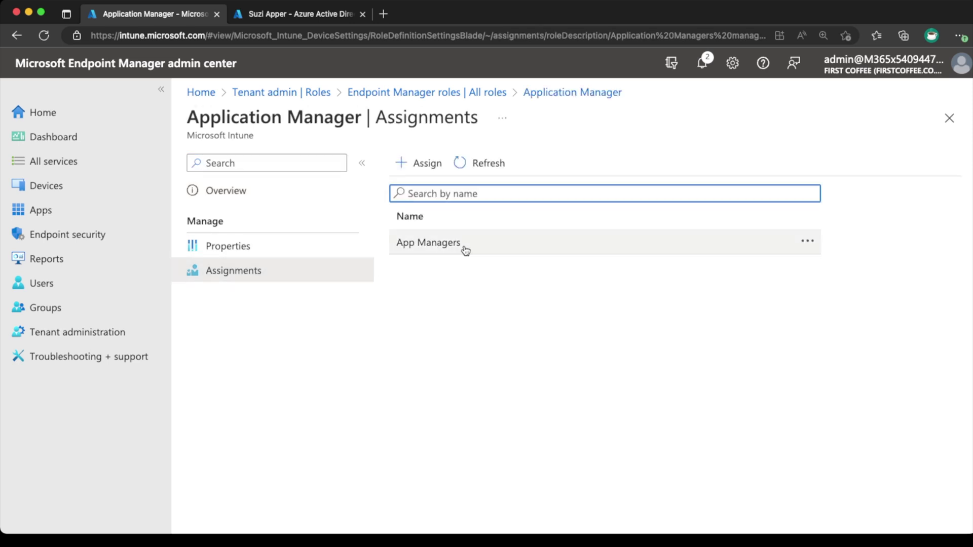
left_click(428, 243)
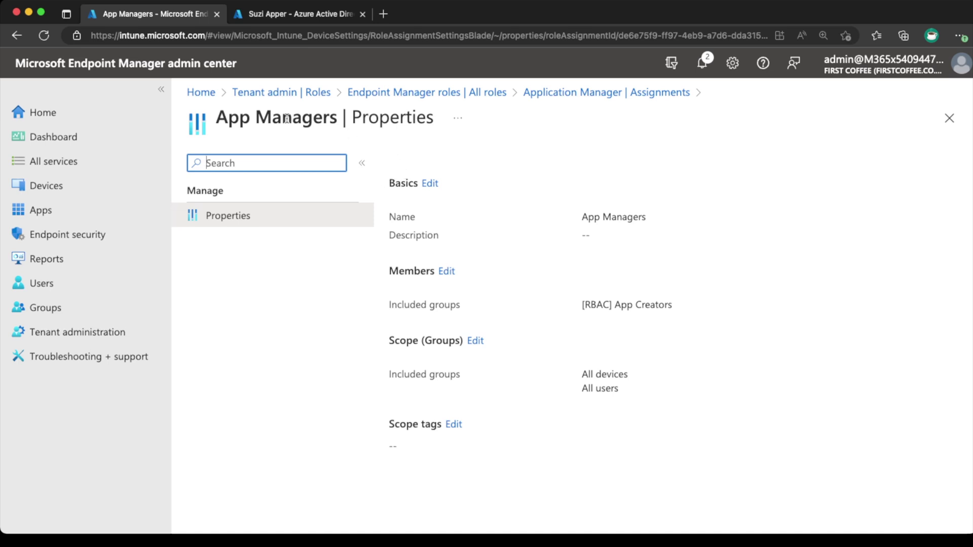
- Start a new Multi Admin Approval access policy from the Access policies list
left_click(282, 94)
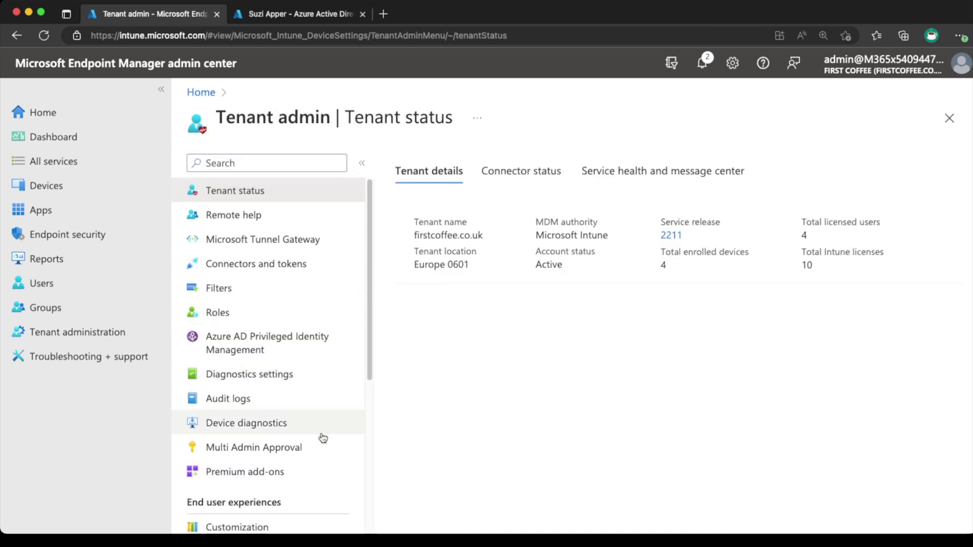
left_click(340, 448)
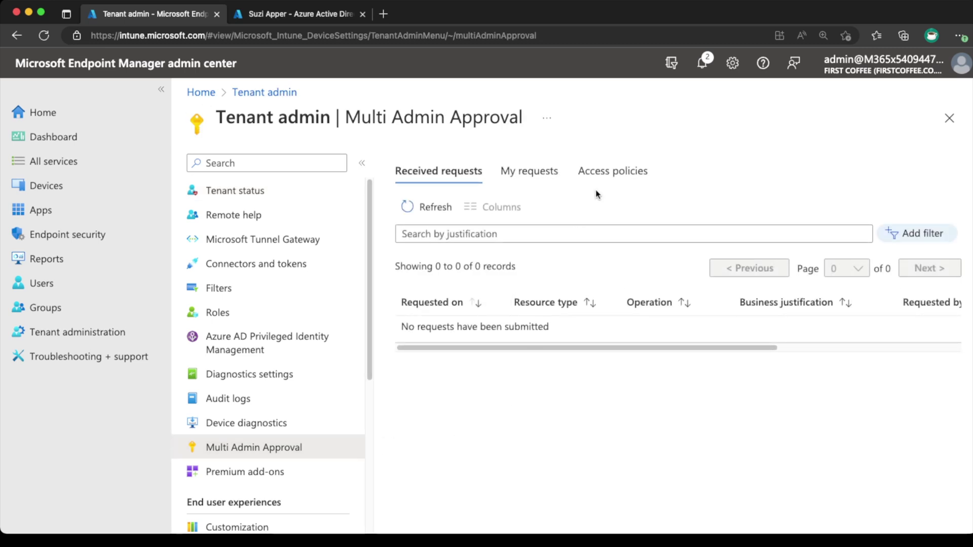
left_click(630, 169)
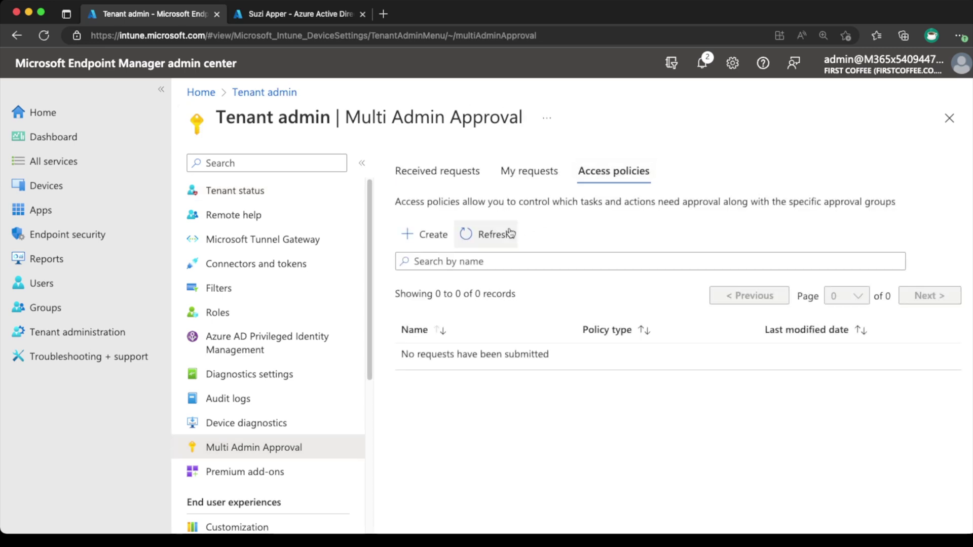
left_click(446, 236)
- Name the policy 'App MAA', set its profile type to Apps, and continue to Approvers
left_click(448, 209)
type("App MAA")
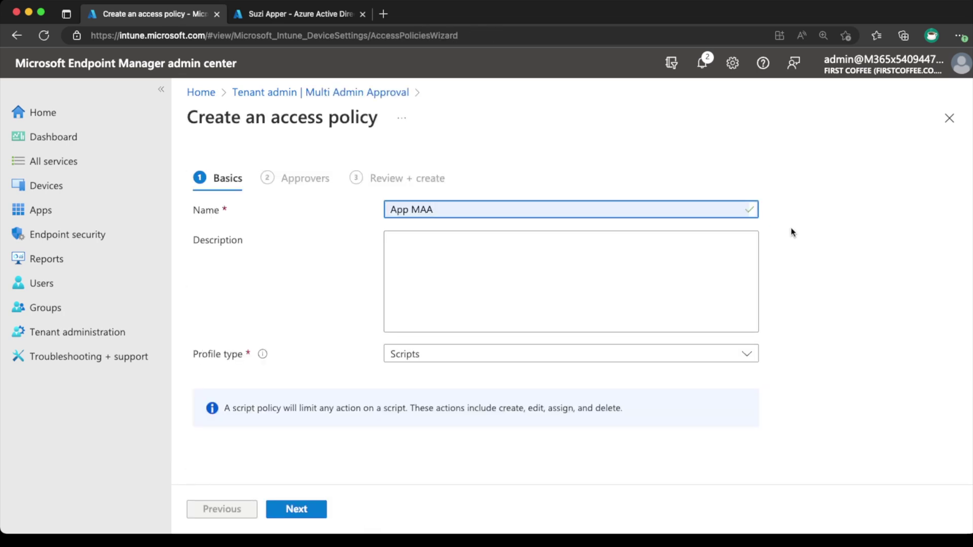
left_click(749, 354)
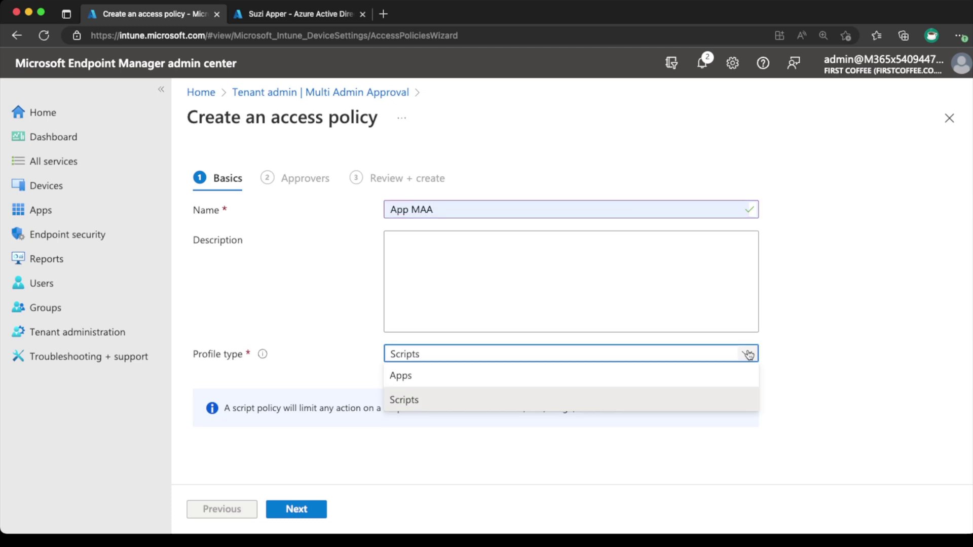
left_click(717, 374)
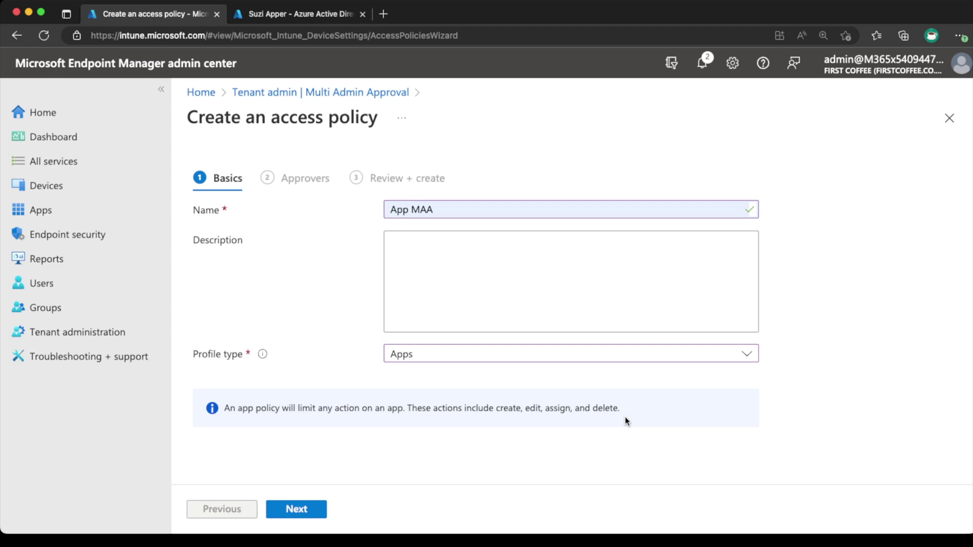
left_click(320, 511)
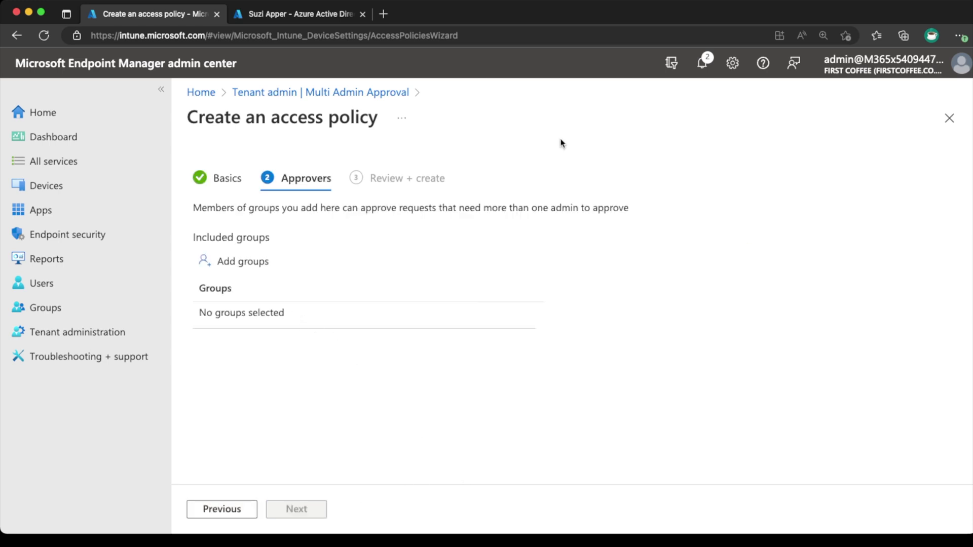
- Add the App MAA Approvers group as approvers and create the App MAA policy
left_click(271, 274)
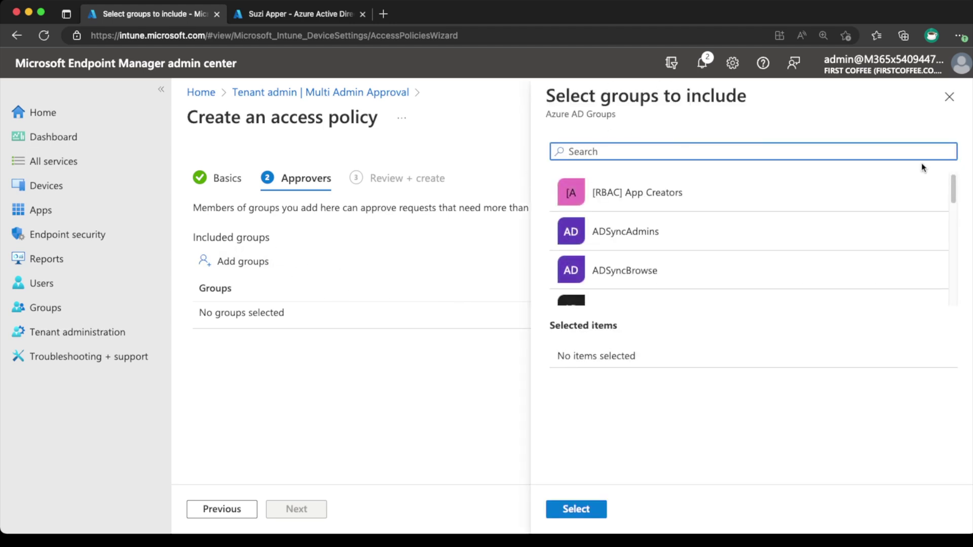
type("app")
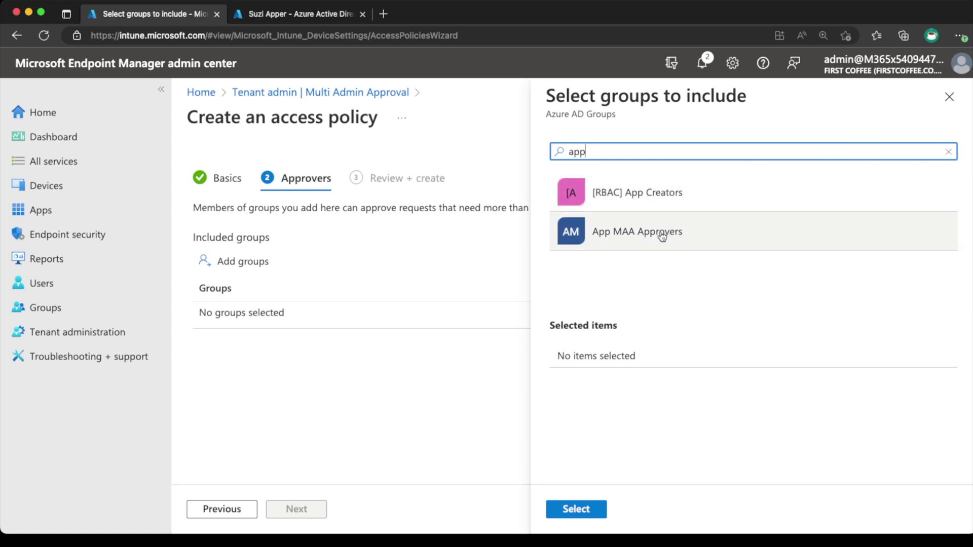
left_click(664, 235)
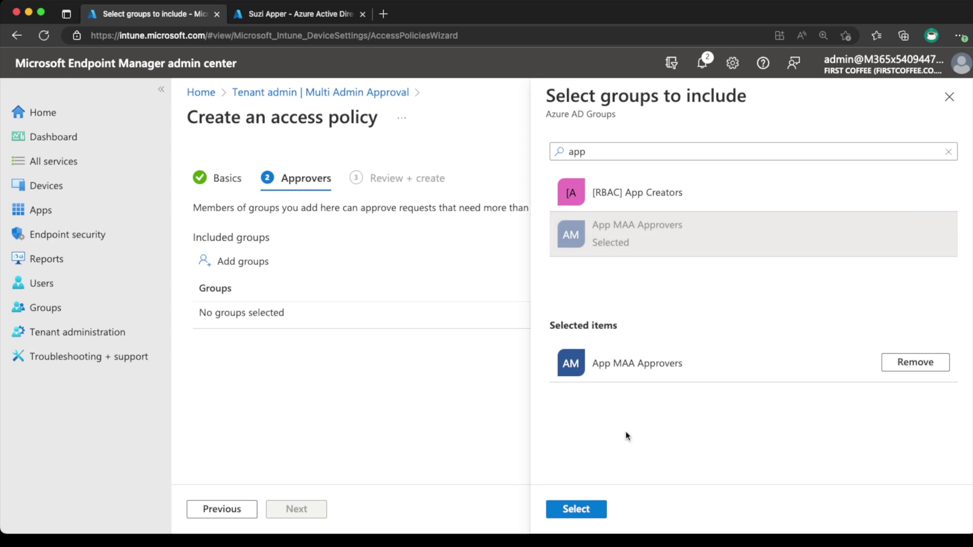
left_click(582, 508)
left_click(301, 513)
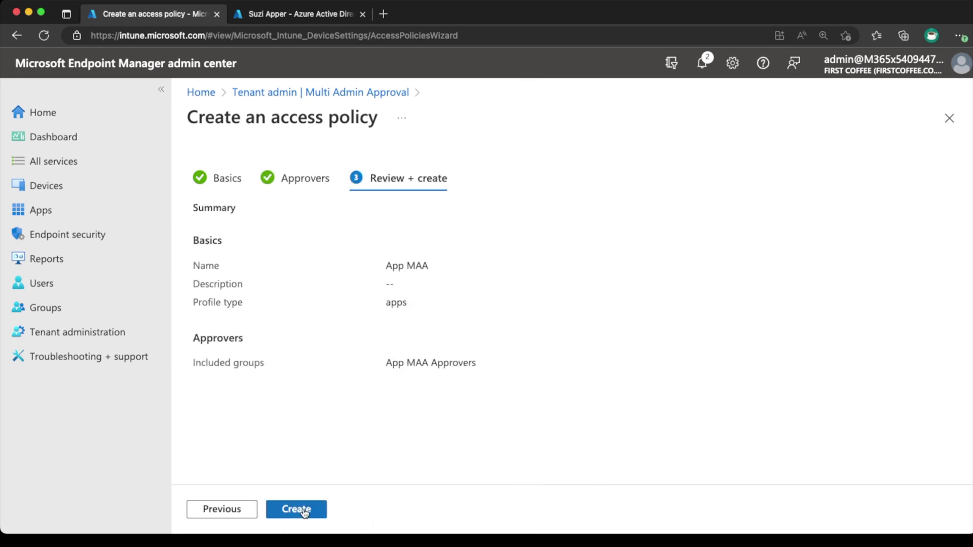
left_click(304, 512)
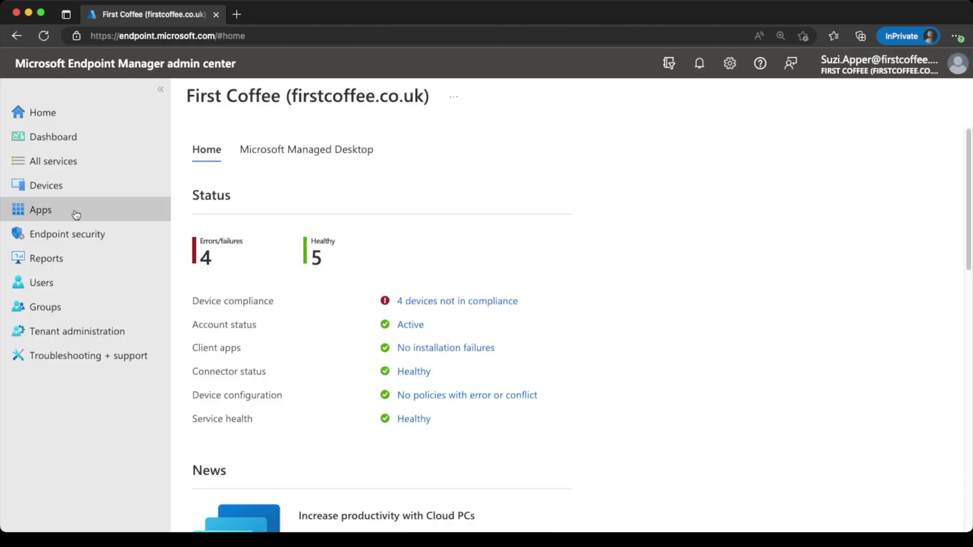
- Start adding a Microsoft Store app (new) from Apps > All apps
left_click(76, 214)
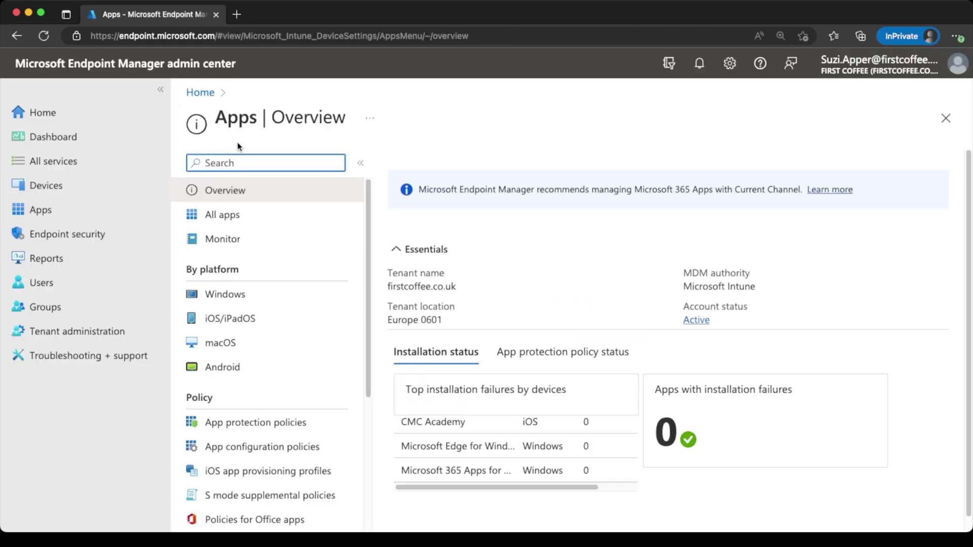
left_click(254, 214)
left_click(416, 162)
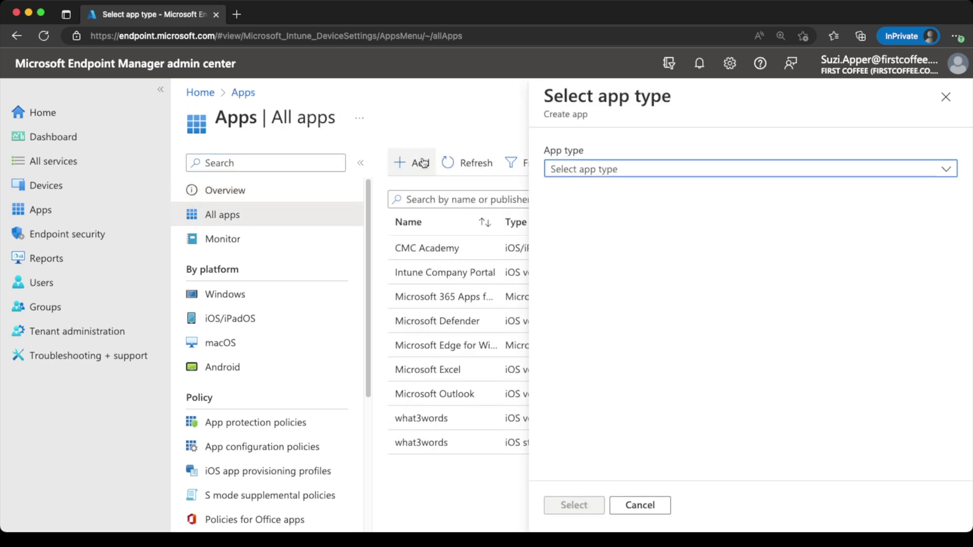
left_click(592, 172)
left_click(679, 260)
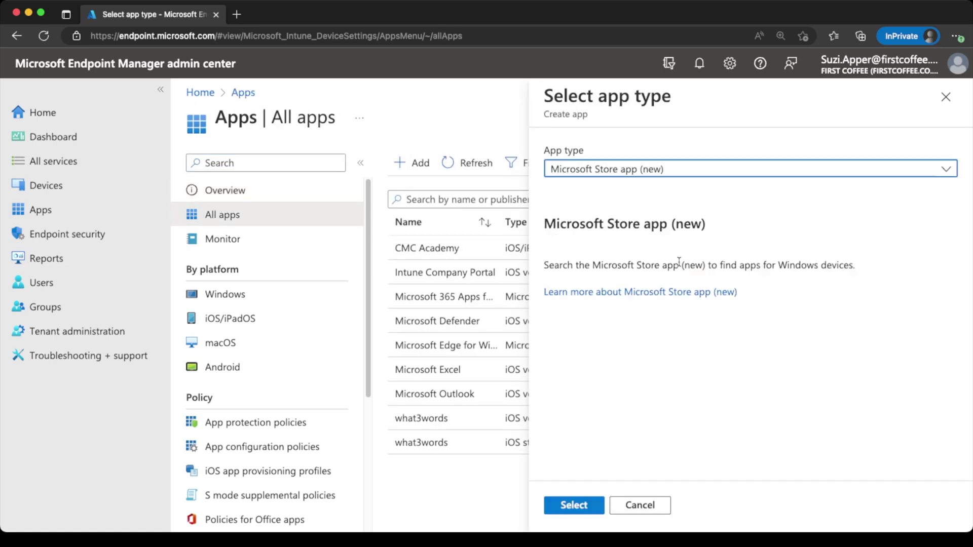
left_click(577, 505)
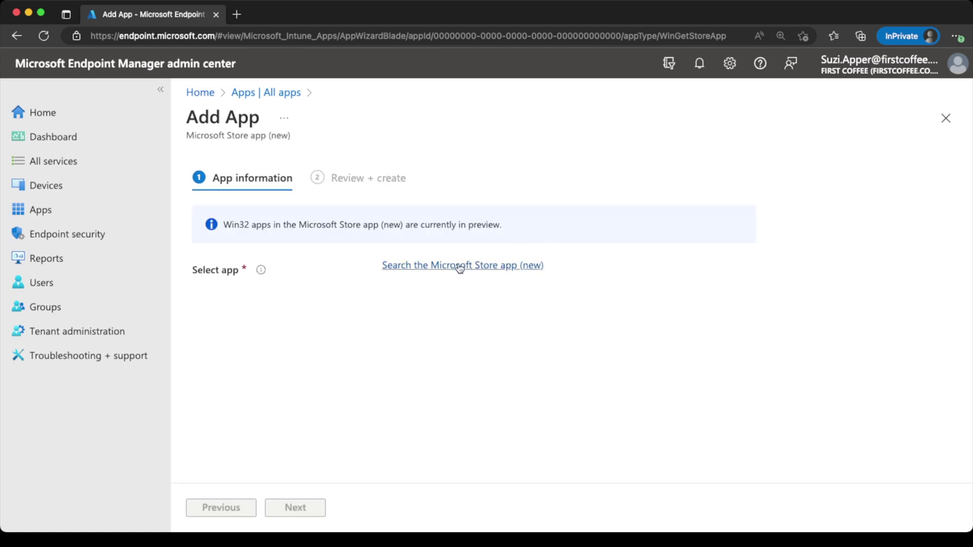
- Choose Slack from the Microsoft Store search and proceed to Review + create
left_click(491, 266)
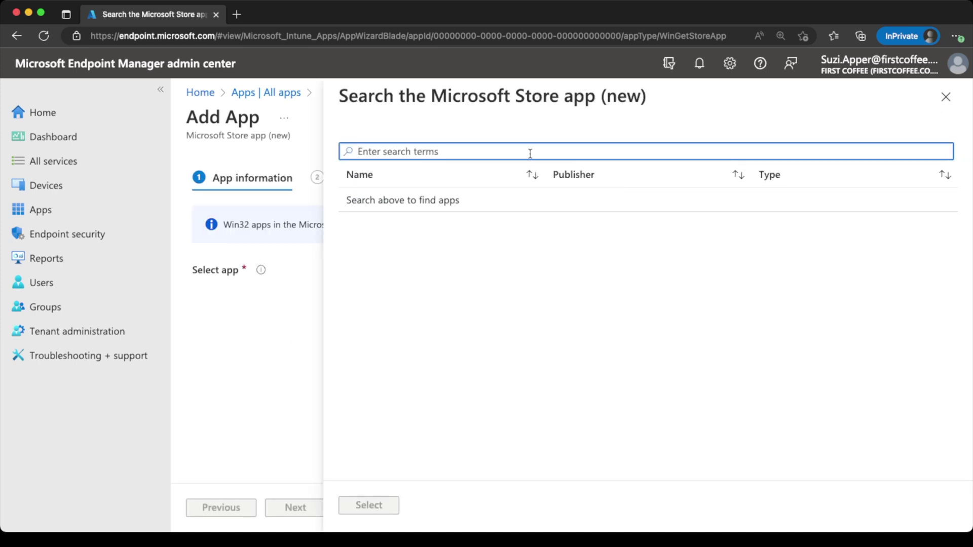
type("slack")
left_click(374, 203)
left_click(368, 506)
left_click(310, 509)
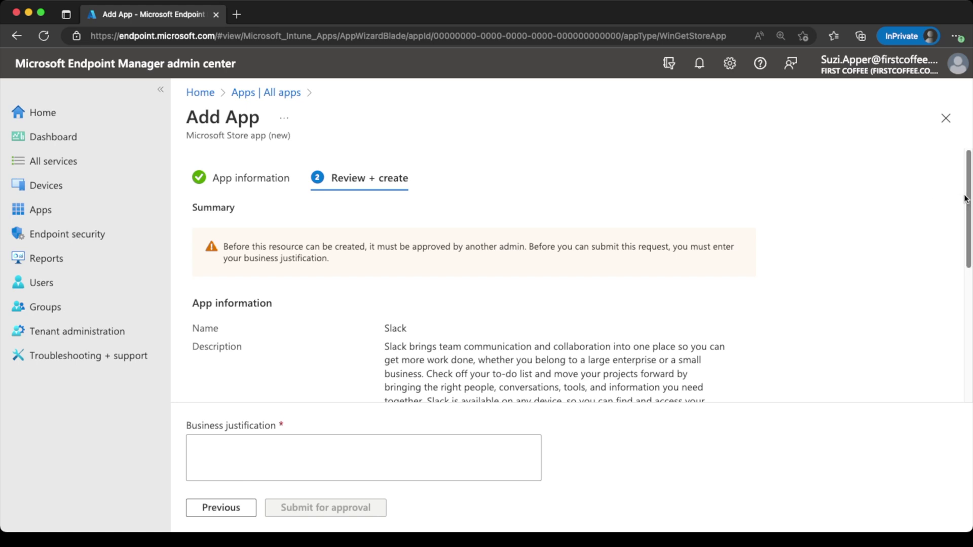
- Enter the business justification 'Deploying Slack' and submit the Slack app for approval
left_click_drag(968, 199, 966, 229)
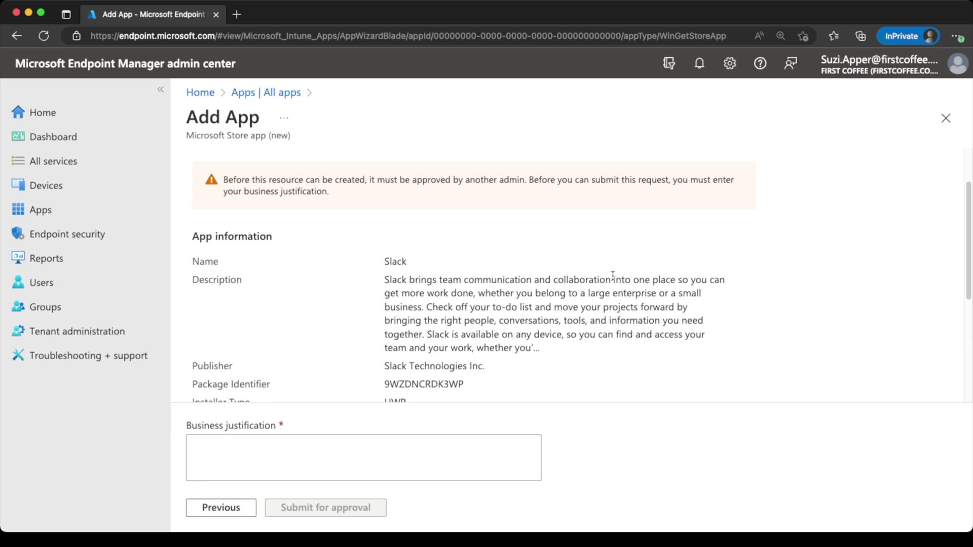
left_click(283, 477)
type("Deploying Slack")
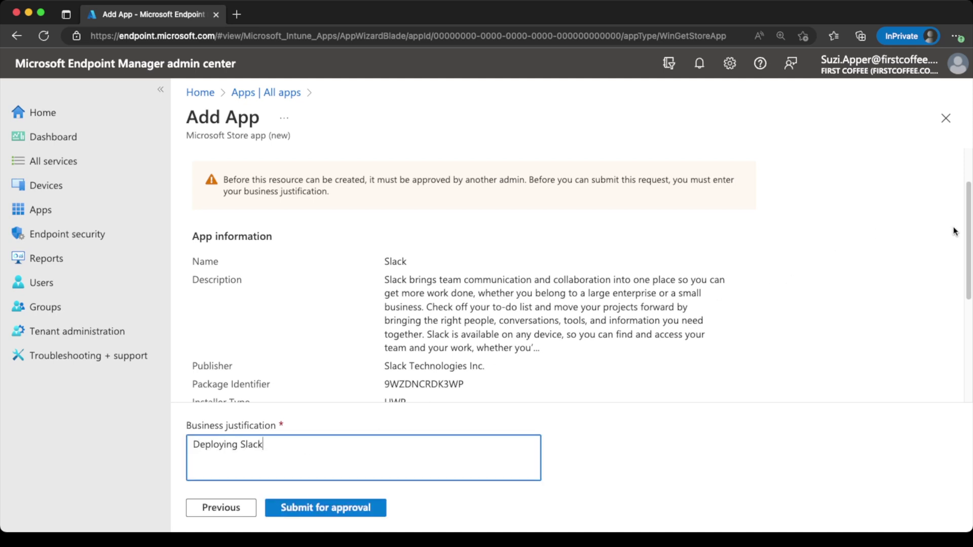
left_click_drag(968, 231, 971, 390)
left_click(365, 507)
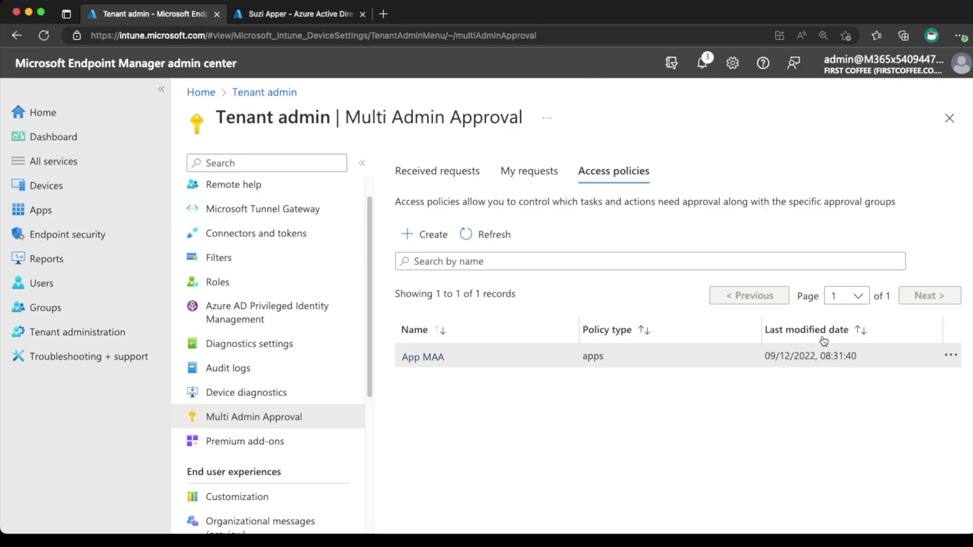
- Refresh Received requests and scroll right to see the Deploying Slack request's Needs approval status
left_click(431, 175)
left_click(435, 206)
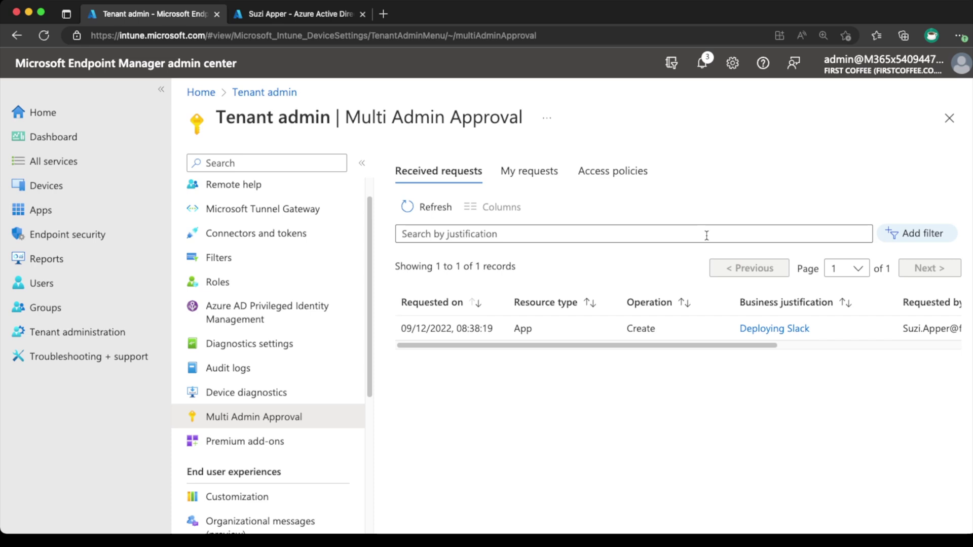
left_click_drag(755, 346, 686, 343)
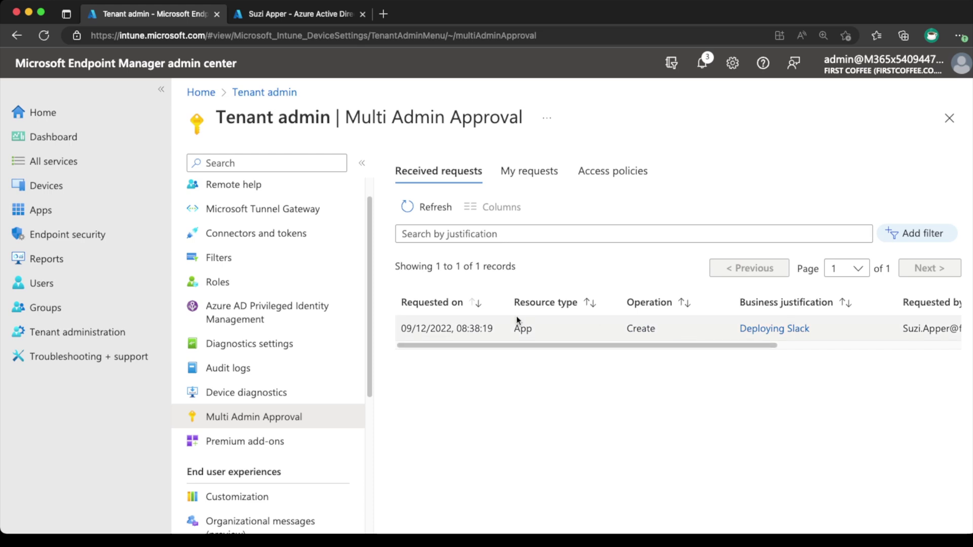
- Open the Deploying Slack request, add the approver note 'Approved', and approve it
left_click(782, 328)
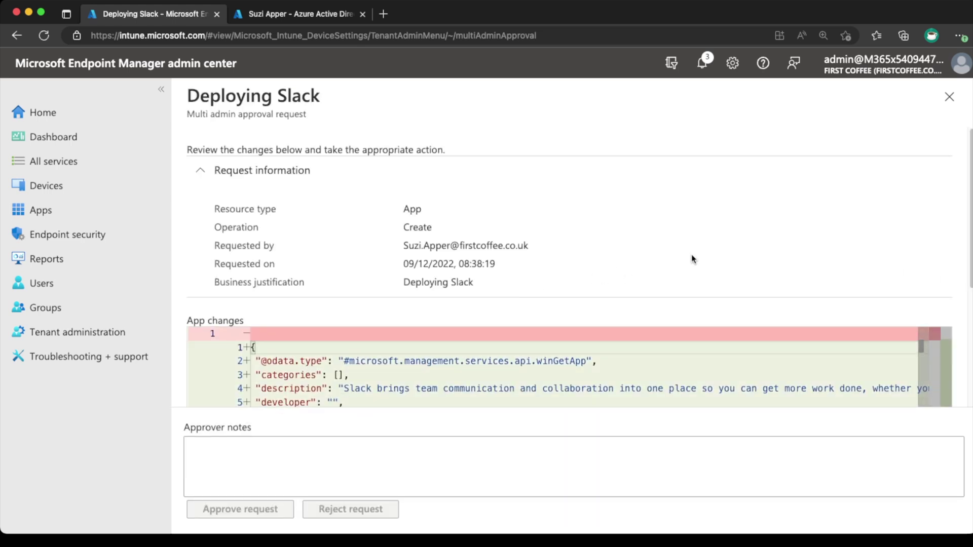
scroll(963, 238, "down", 5)
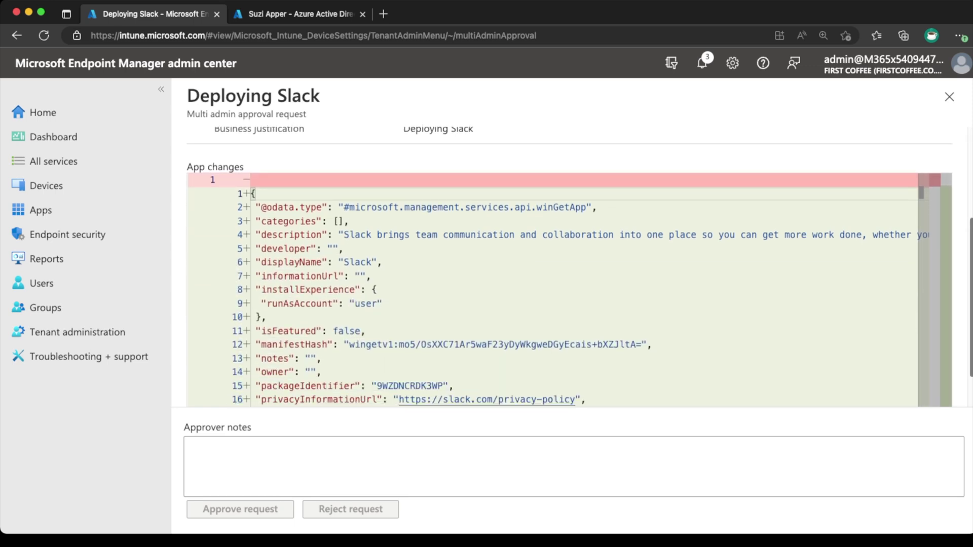
scroll(730, 166, "down", 3)
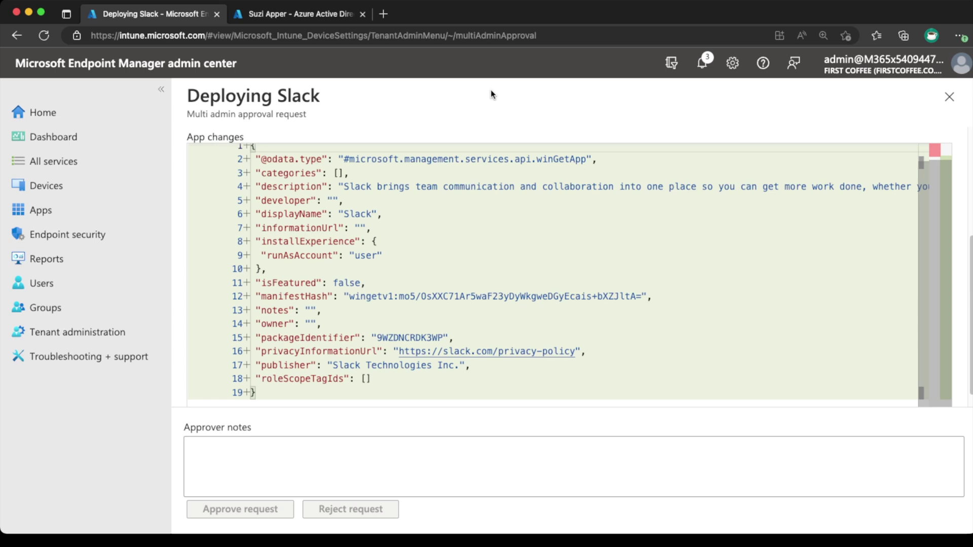
left_click(371, 468)
type("Apprvoed")
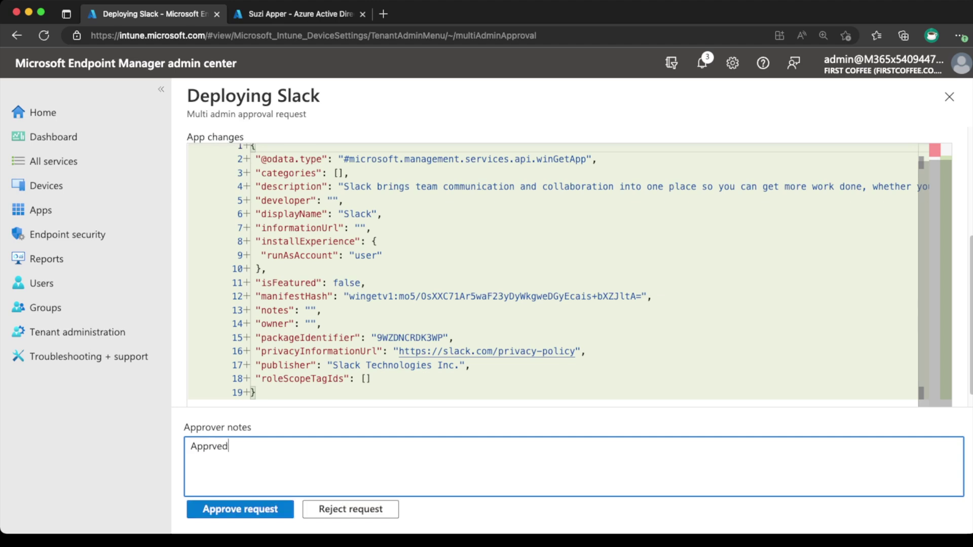
key("BackSpace")
key("BackSpace")
key("BackSpace")
key("BackSpace")
type("oved")
left_click(244, 510)
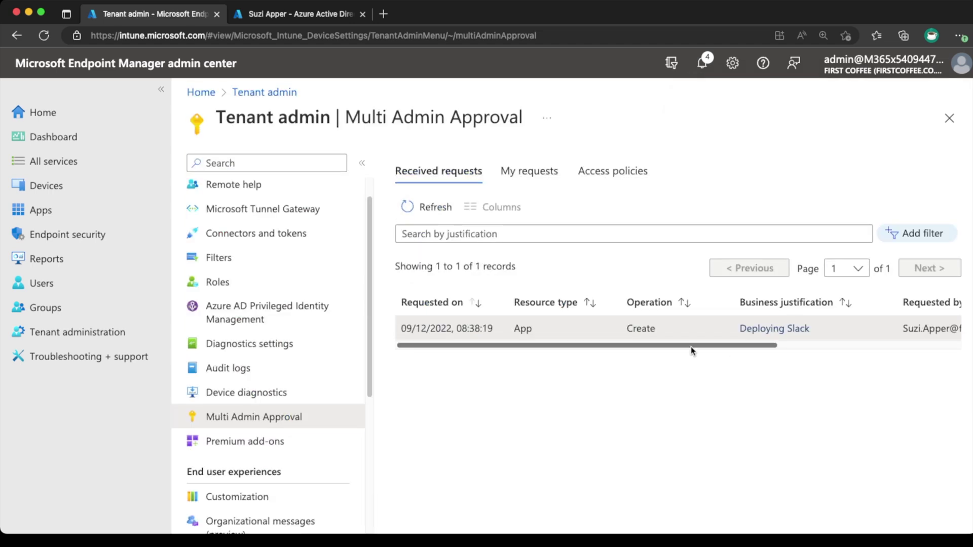
- Refresh the All apps list and open the newly created Slack app
left_click_drag(695, 346, 865, 320)
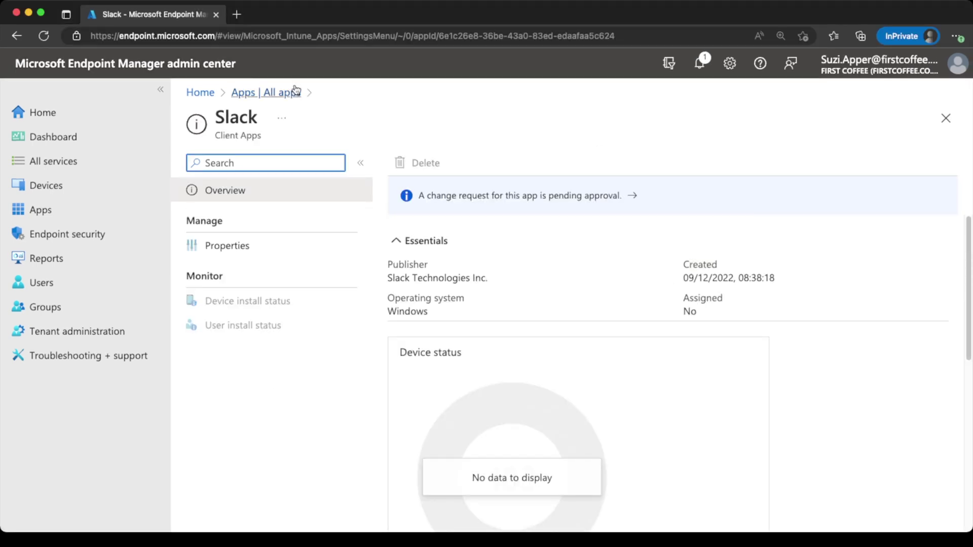
left_click(297, 92)
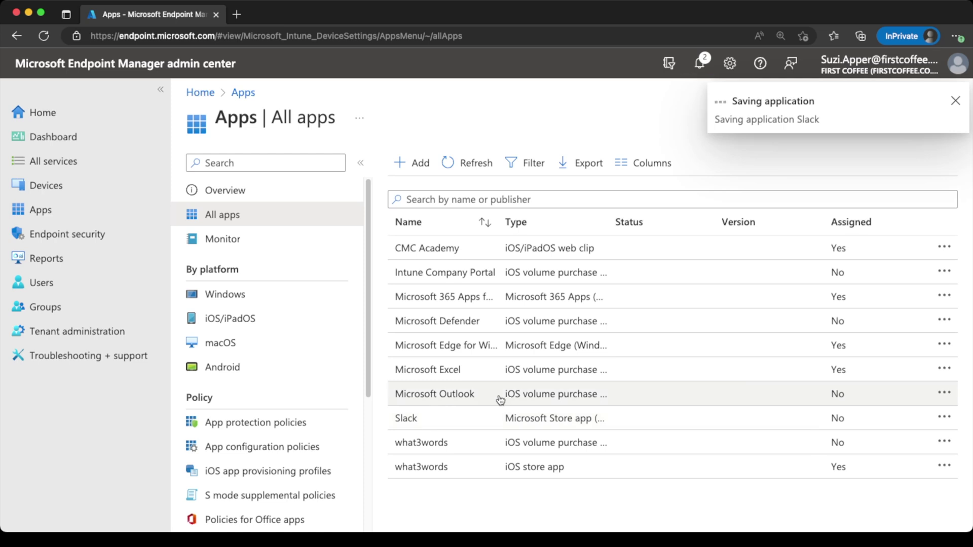
left_click(456, 167)
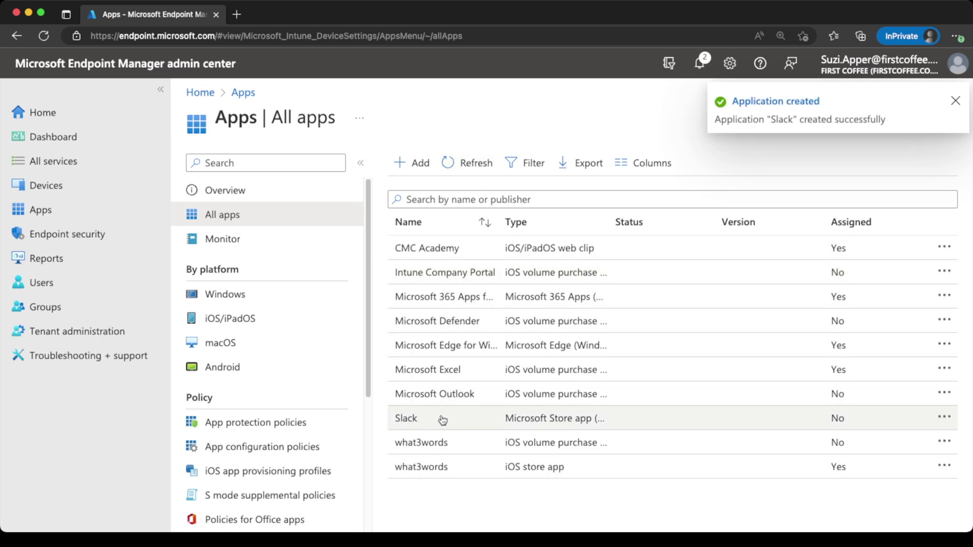
left_click(441, 416)
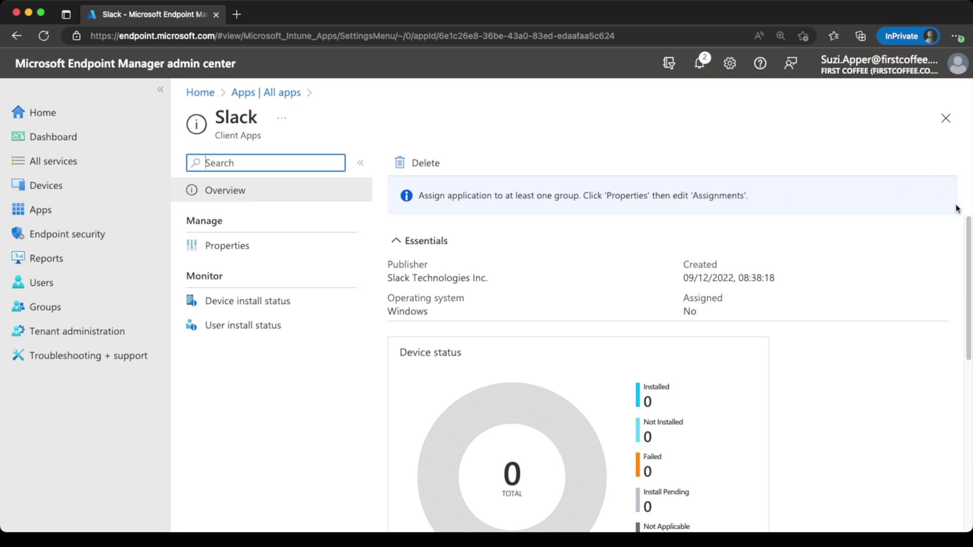
- Check Slack's overview and the Application created notification
scroll(969, 213, "down", 3)
scroll(963, 213, "down", 4)
scroll(963, 168, "up", 7)
left_click(699, 64)
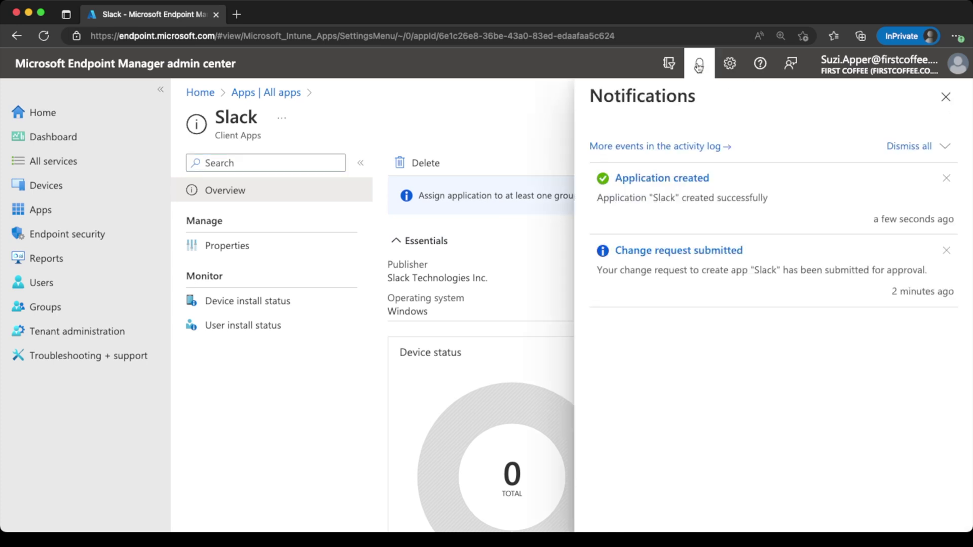
- Edit Slack's assignments to make it Required for All devices
left_click(946, 97)
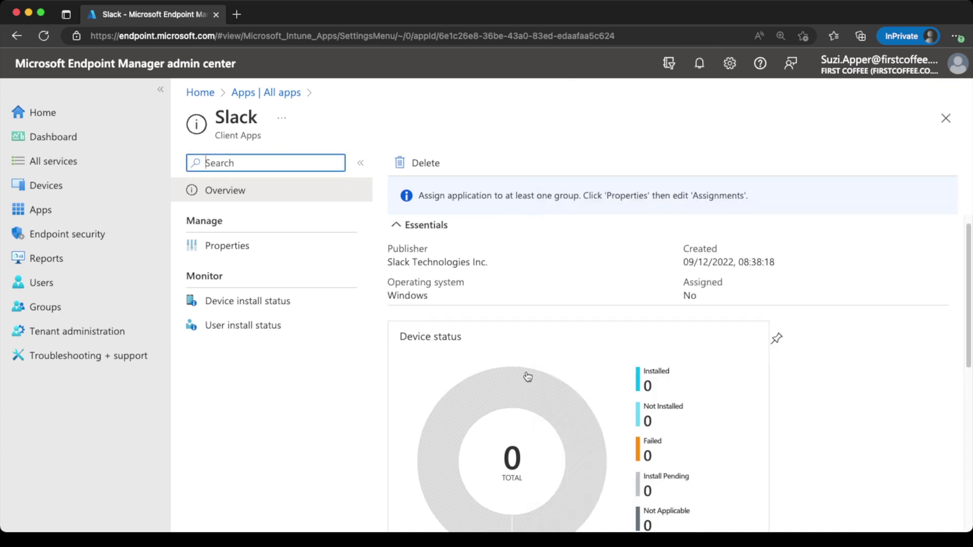
left_click(260, 245)
scroll(576, 307, "down", 4)
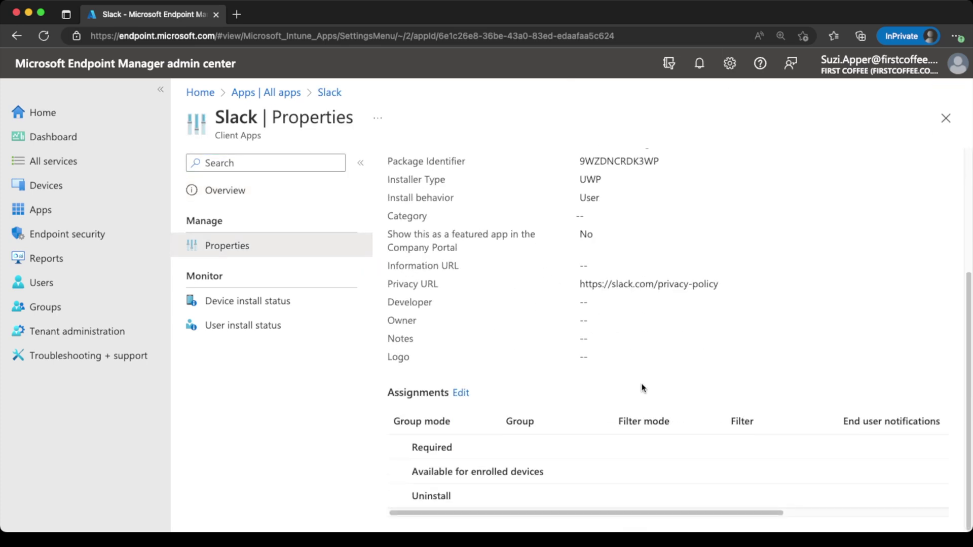
left_click(460, 393)
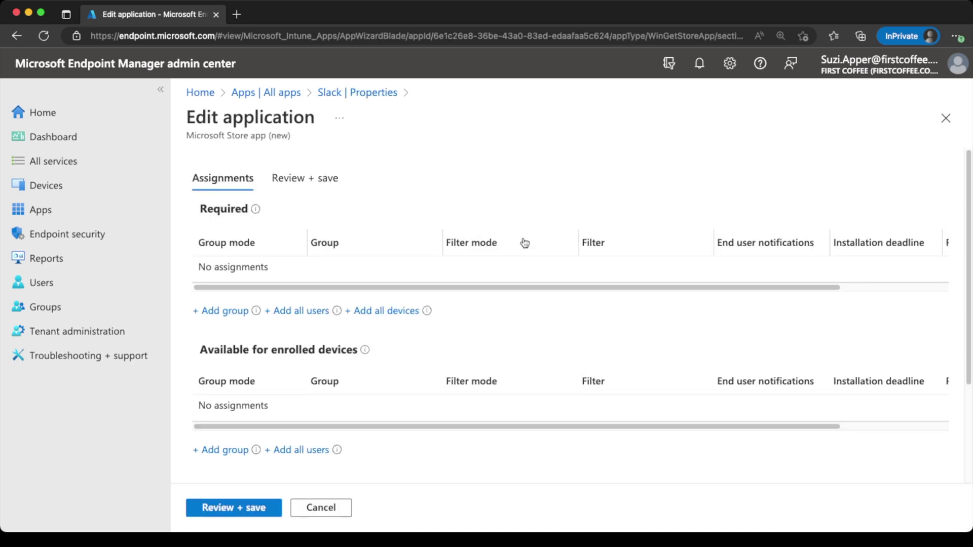
left_click(394, 308)
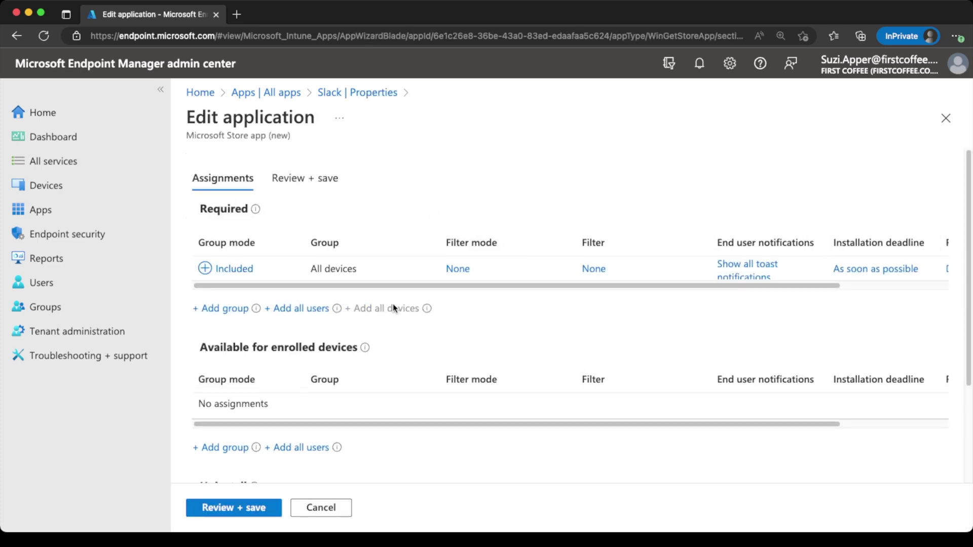
left_click(246, 511)
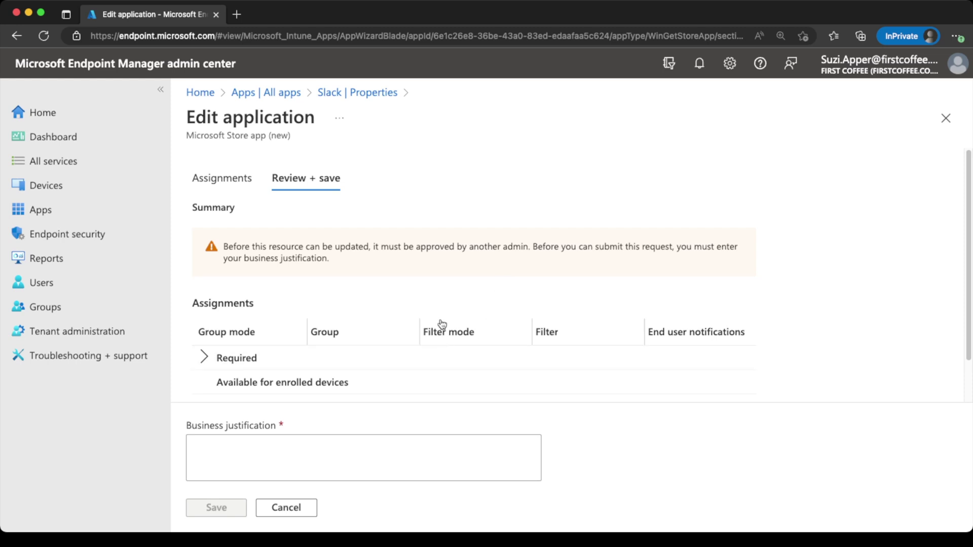
- Enter justification 'Deploy Slack', verify the Required assignment, and save it for approval
left_click(381, 442)
type("Depl")
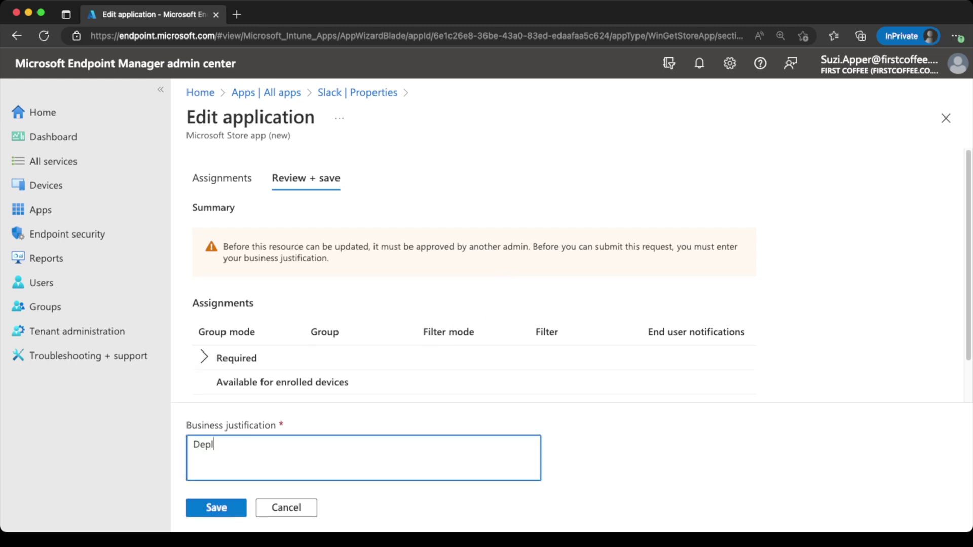
type("oy Slack")
left_click(204, 358)
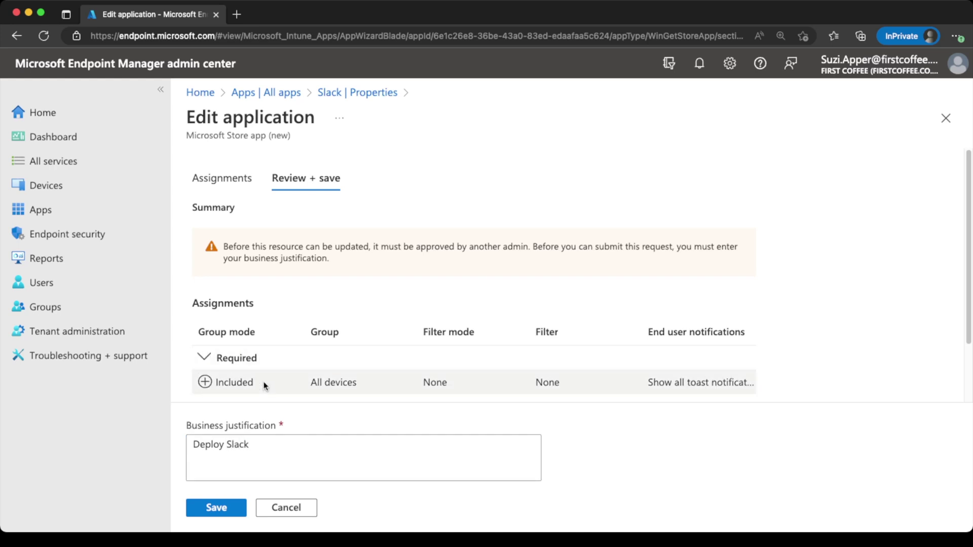
scroll(354, 369, "down", 3)
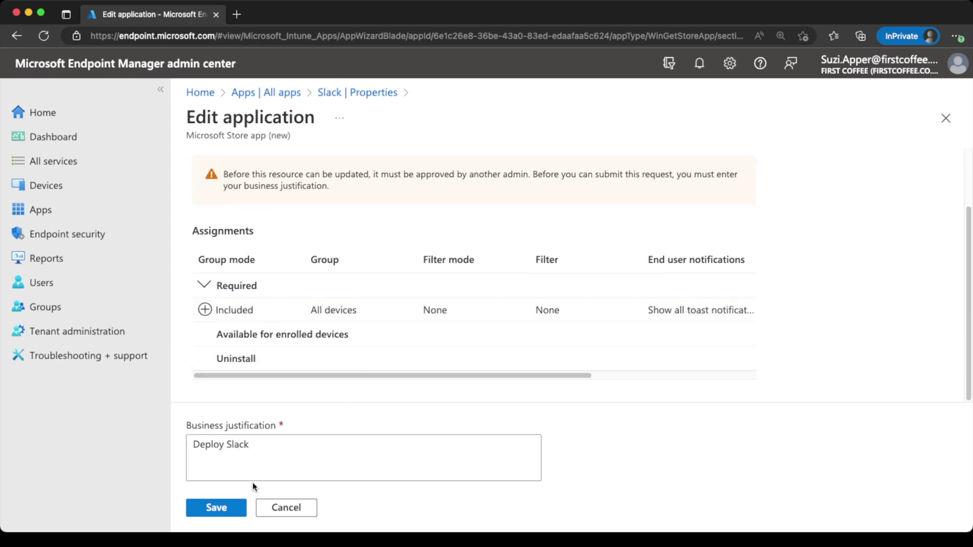
left_click(212, 511)
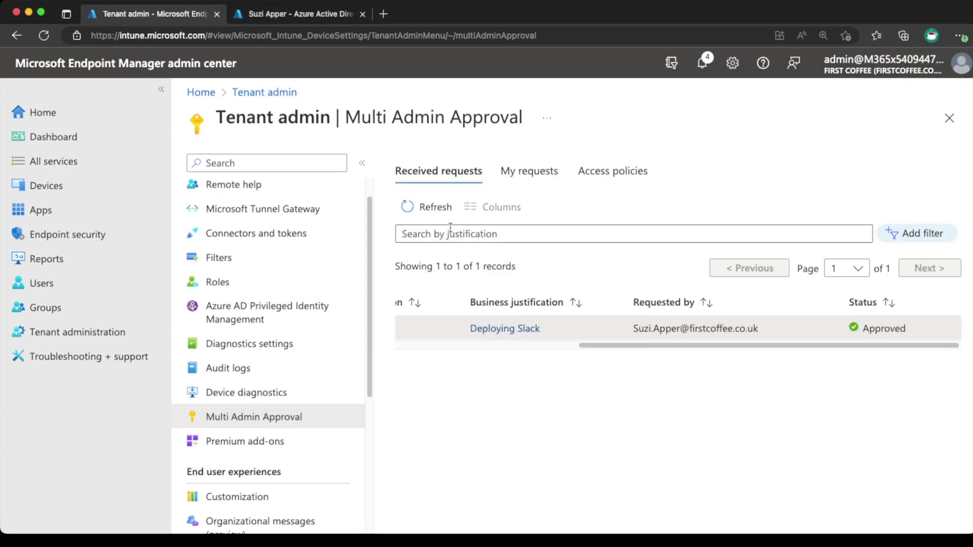
- Refresh Received requests and review the Deploy Slack request's all-devices assignment diff
left_click(446, 208)
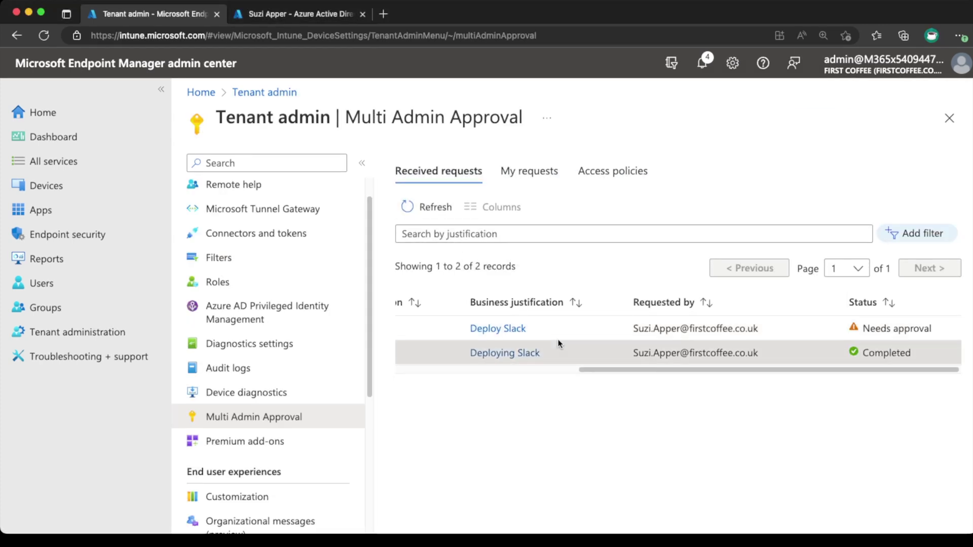
left_click_drag(647, 370, 729, 362)
left_click(521, 330)
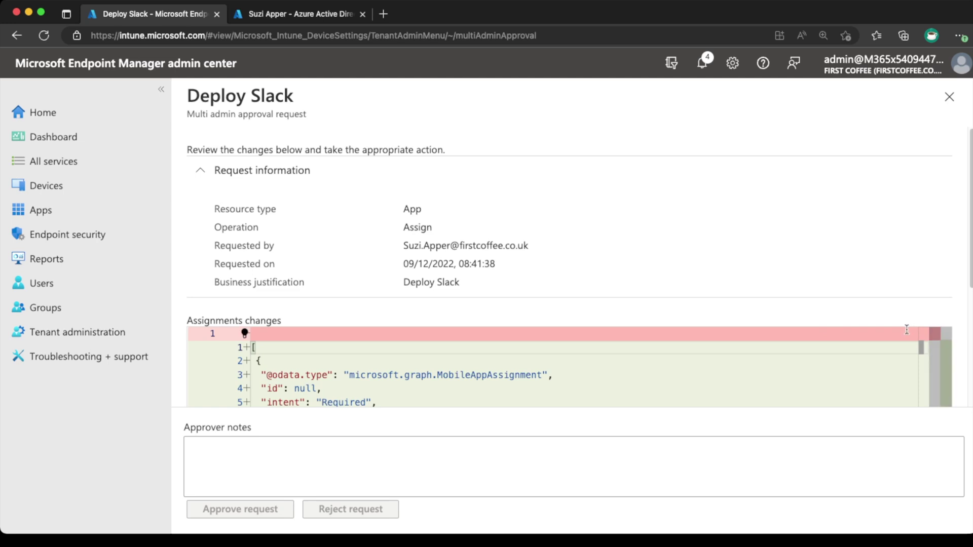
scroll(755, 289, "down", 4)
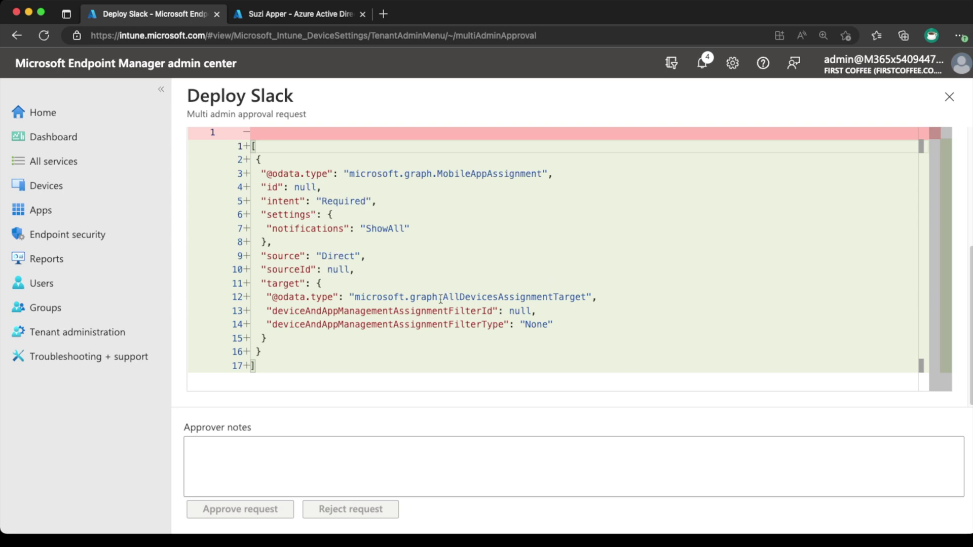
left_click_drag(441, 299, 508, 299)
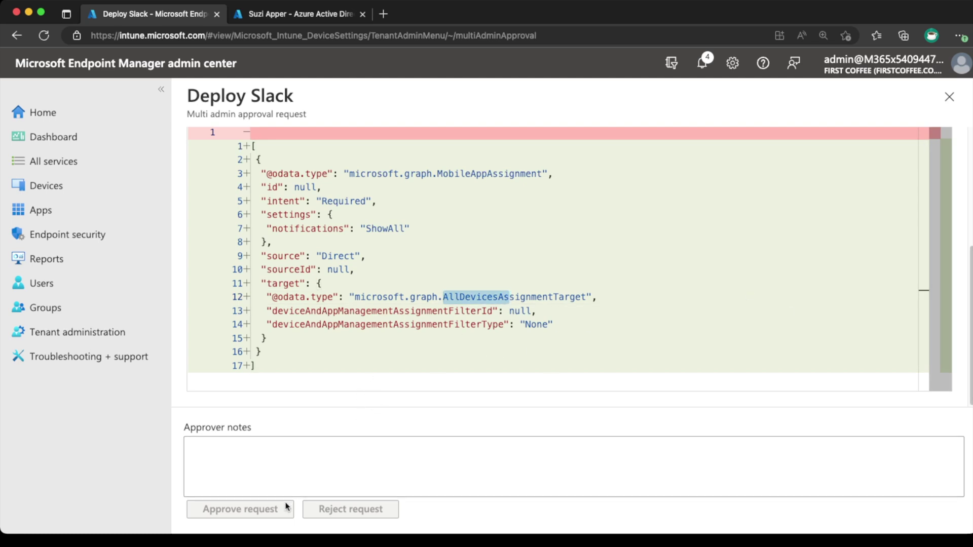
- Approve the Deploy Slack request with the note 'Approve'
left_click(291, 462)
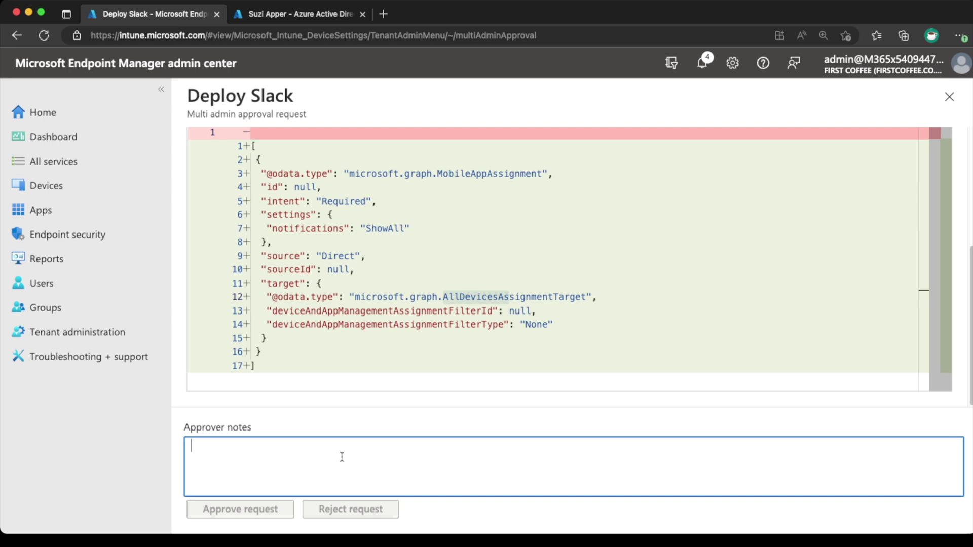
type("Approve")
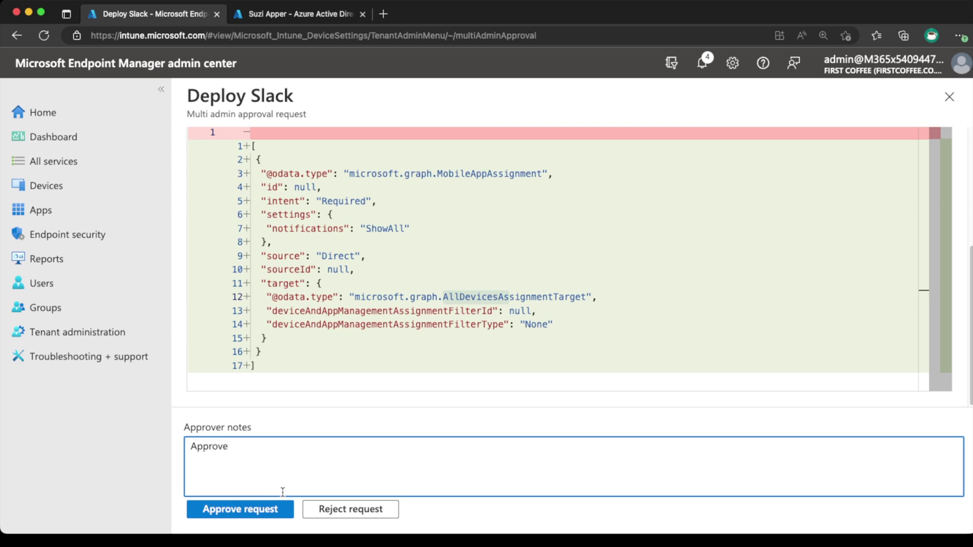
left_click(282, 507)
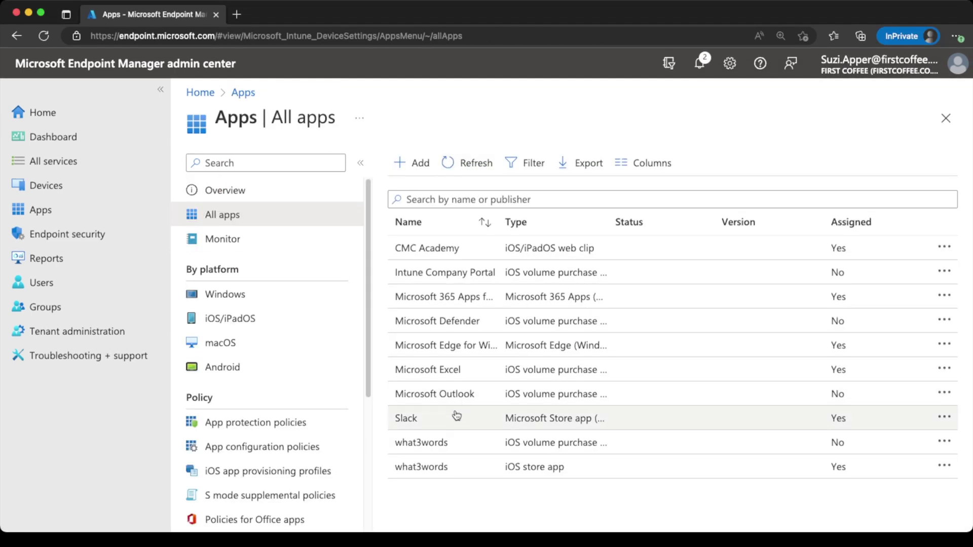
- Reopen Slack's overview and confirm Essentials shows Assigned: Yes
left_click(427, 417)
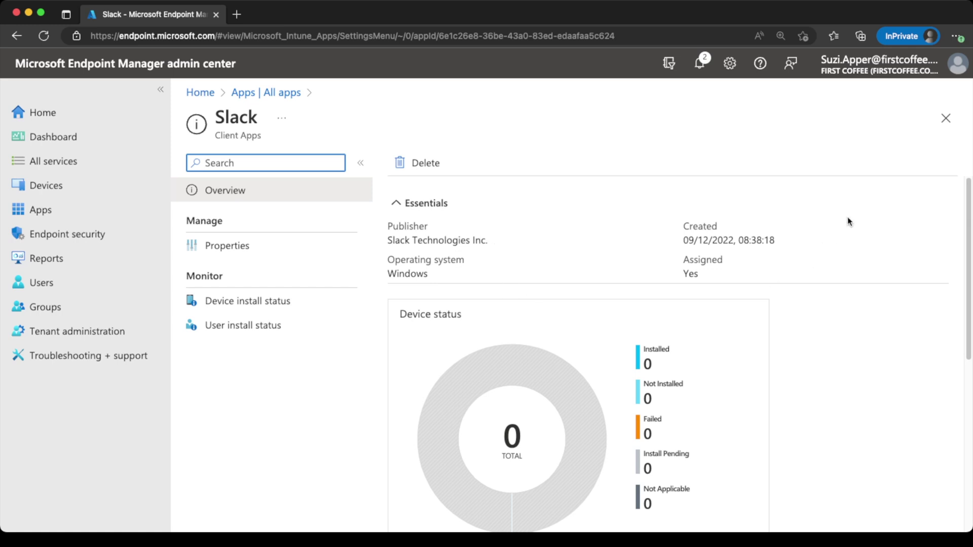
left_click_drag(968, 211, 945, 206)
left_click_drag(679, 258, 724, 260)
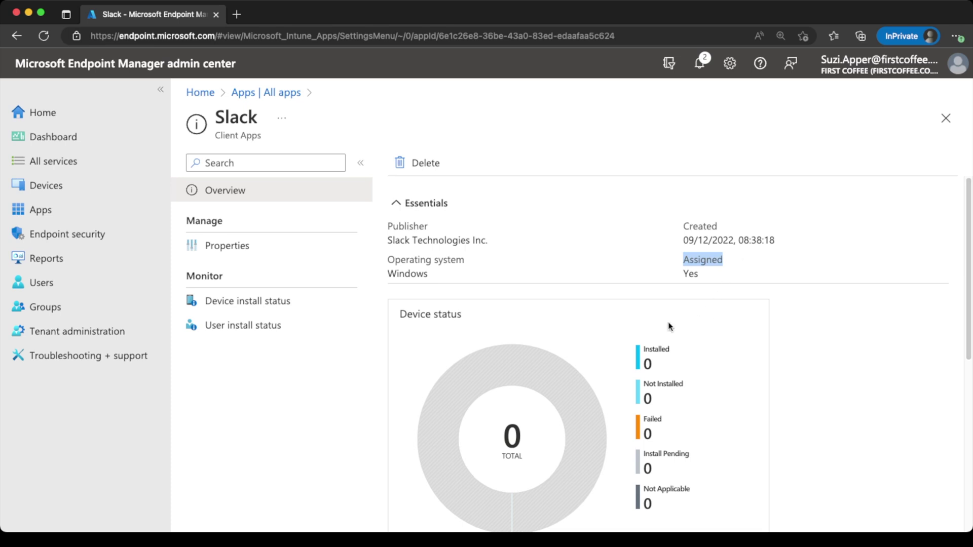